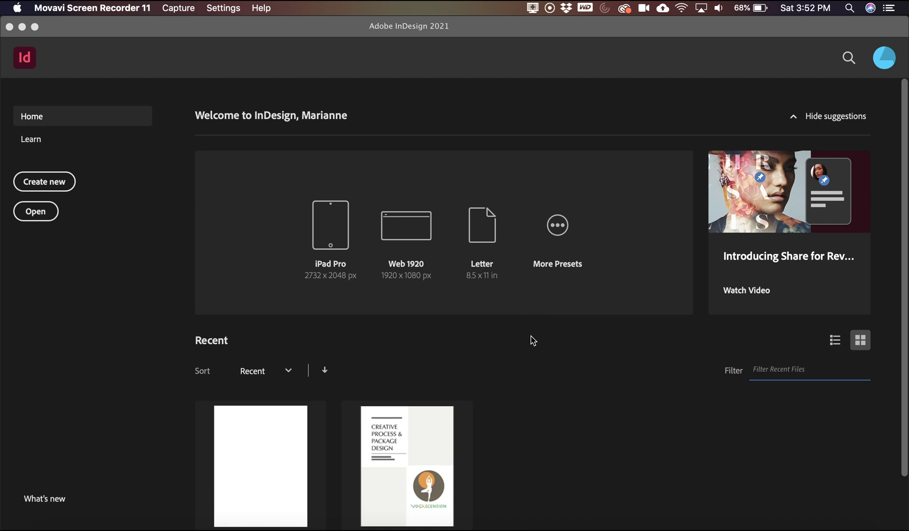
# Step: Start a new print document from the Letter preset and name it "indesign demo"
pyautogui.click(56, 184)
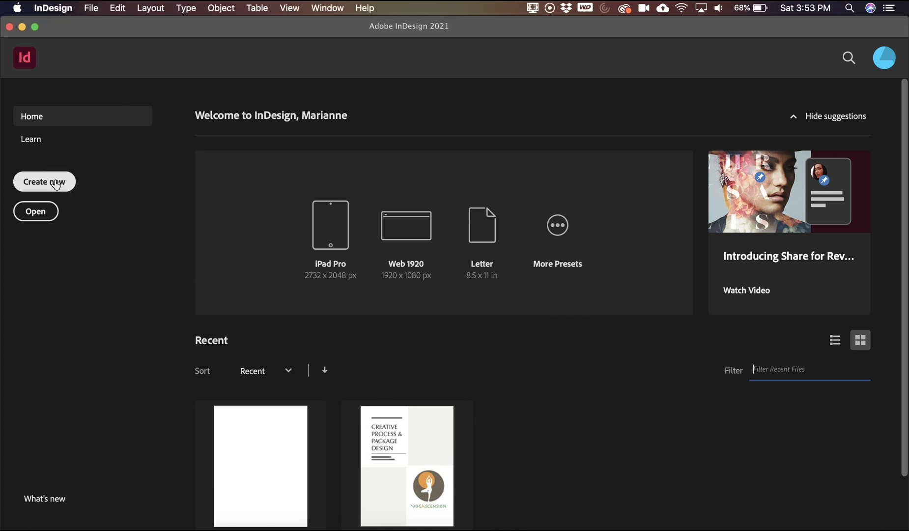
pyautogui.click(56, 185)
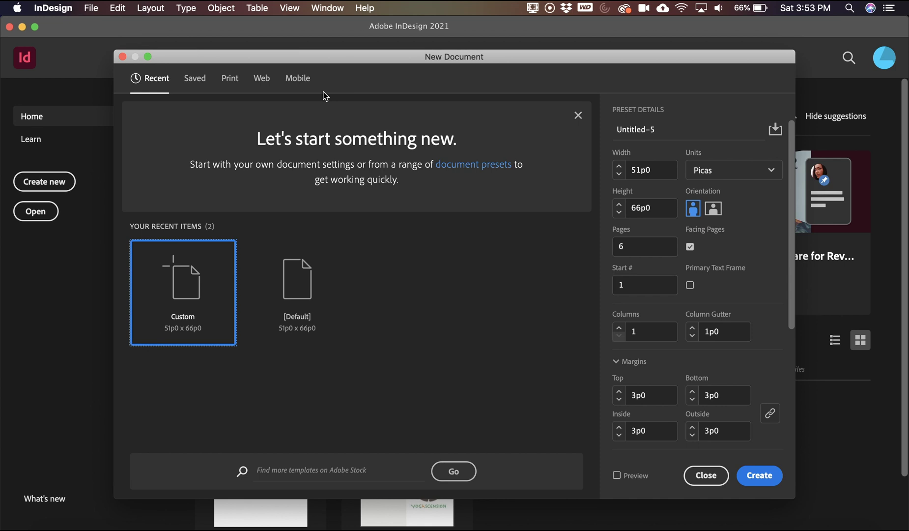
pyautogui.click(227, 85)
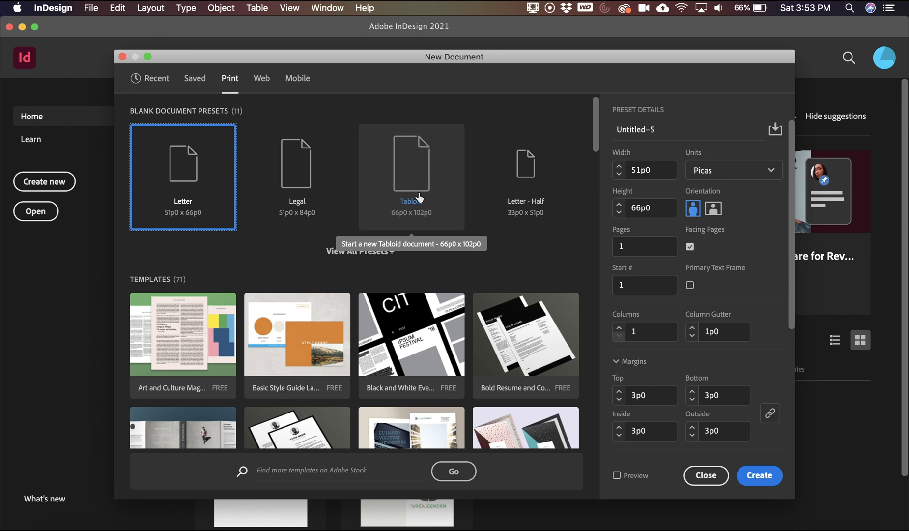
pyautogui.click(361, 251)
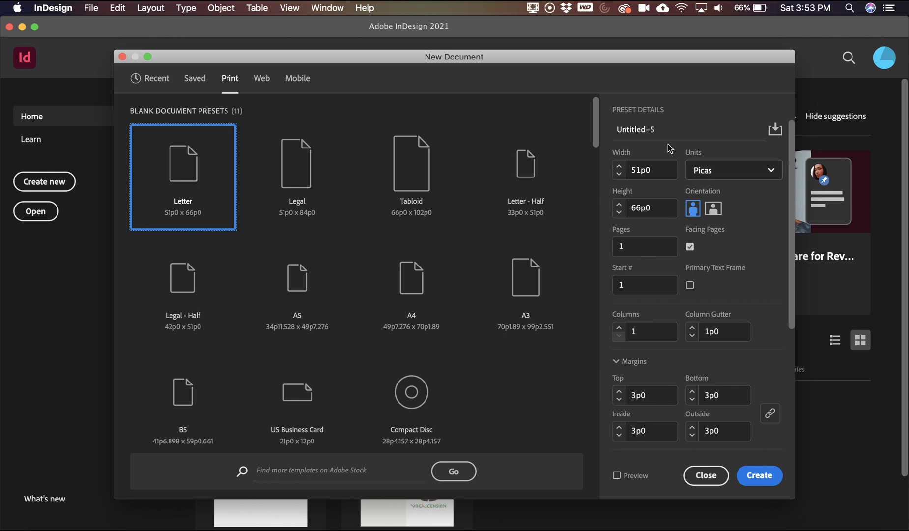
pyautogui.moveTo(659, 129); pyautogui.dragTo(580, 130)
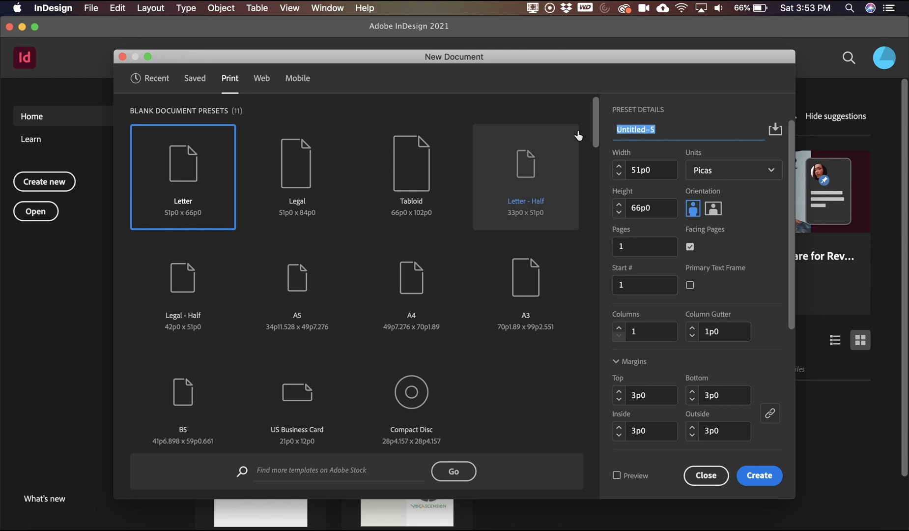
pyautogui.write('in')
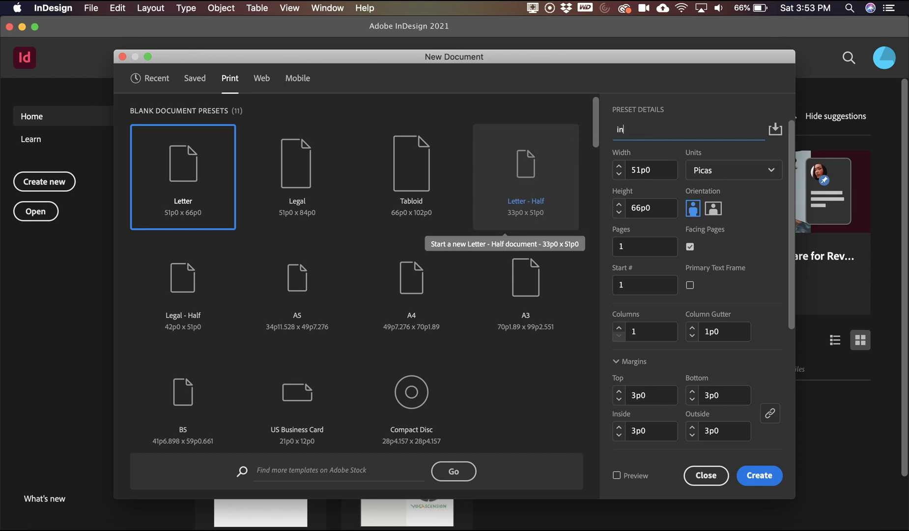
pyautogui.write('design demo')
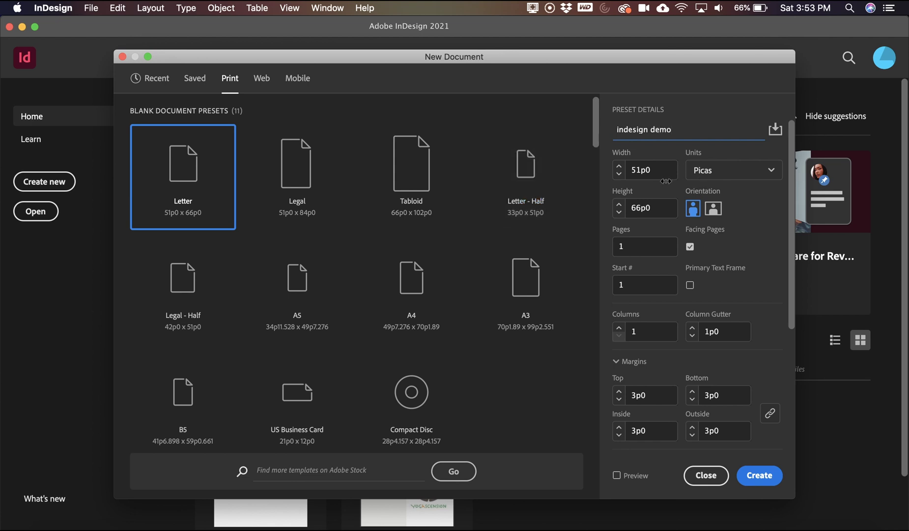
# Step: Set the new document's units to inches and its page count to 6
pyautogui.click(719, 177)
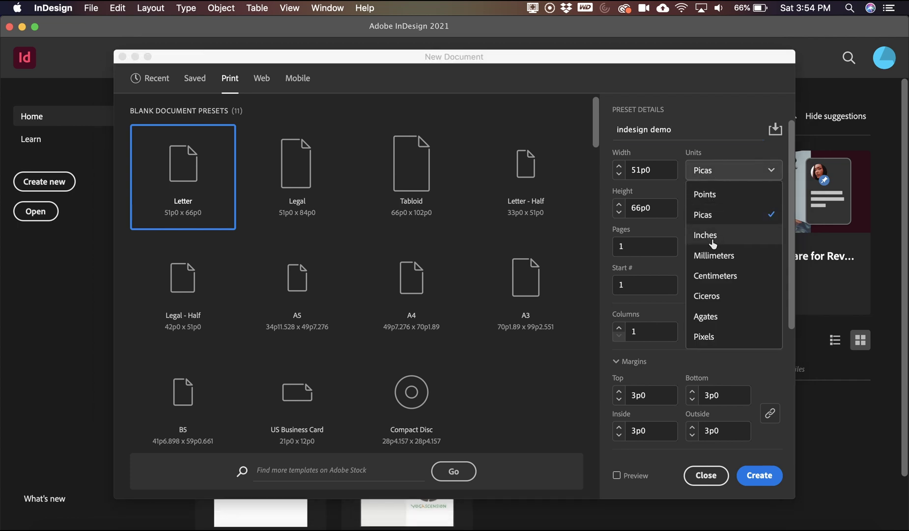
pyautogui.click(707, 240)
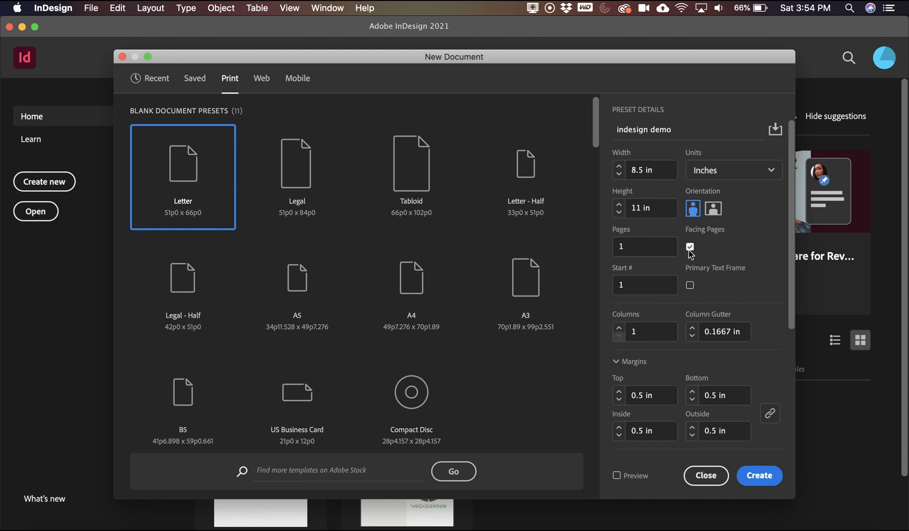
pyautogui.click(631, 245)
pyautogui.write('6')
# Step: Set the bleed to 0.125 in on all sides and create the document
pyautogui.scroll(-5, 670, 417)
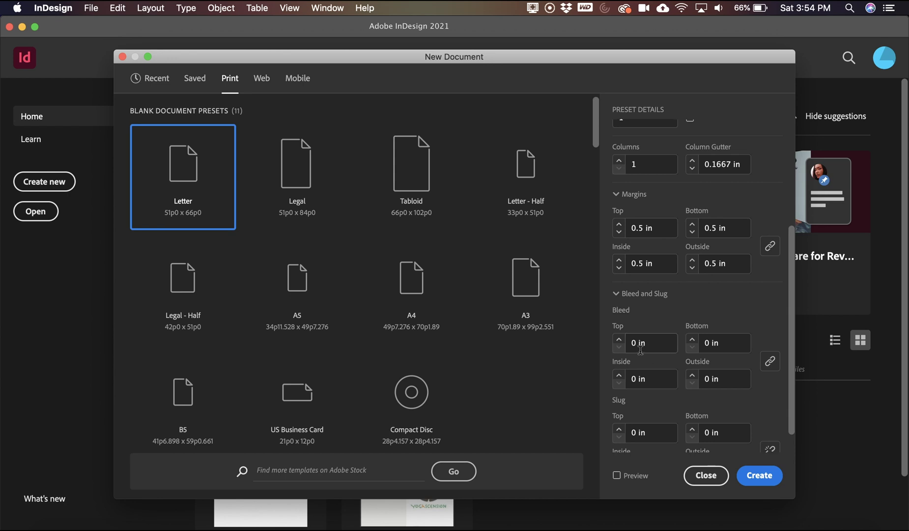
pyautogui.click(619, 339)
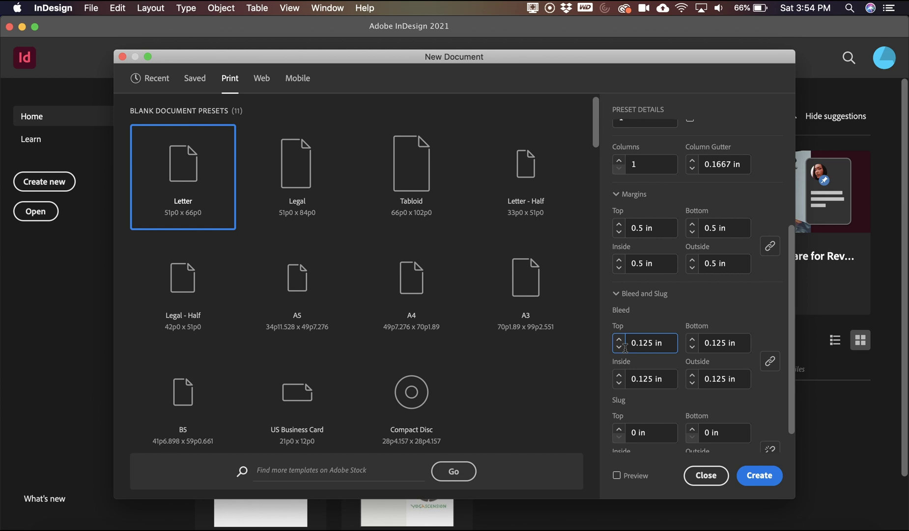
pyautogui.click(758, 477)
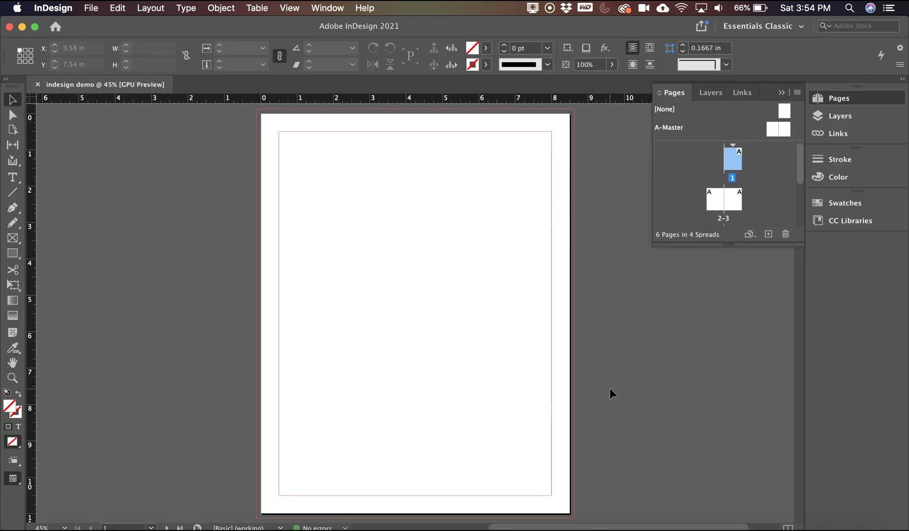
# Step: Look through the document's page thumbnails and facing-page spreads, returning to the first page
pyautogui.click(839, 517)
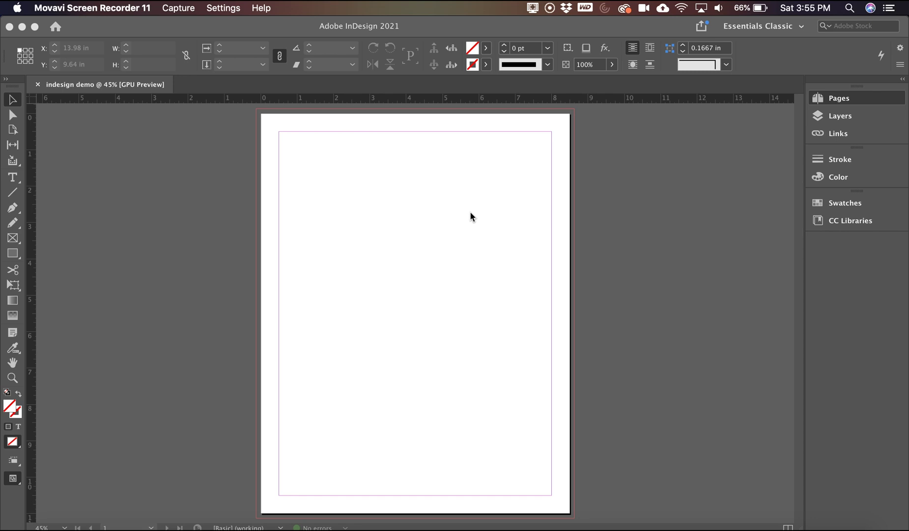
pyautogui.click(812, 101)
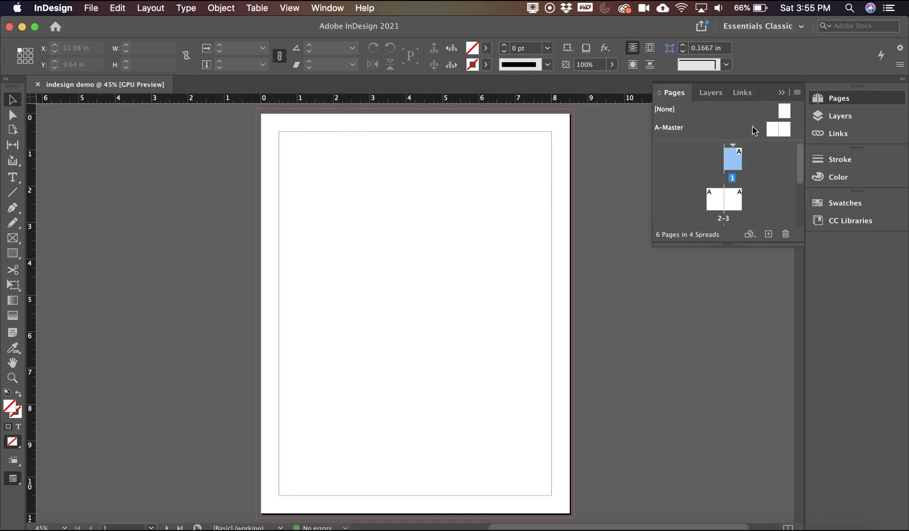
pyautogui.scroll(-5, 727, 196)
pyautogui.scroll(-1, 470, 449)
pyautogui.scroll(-10, 469, 445)
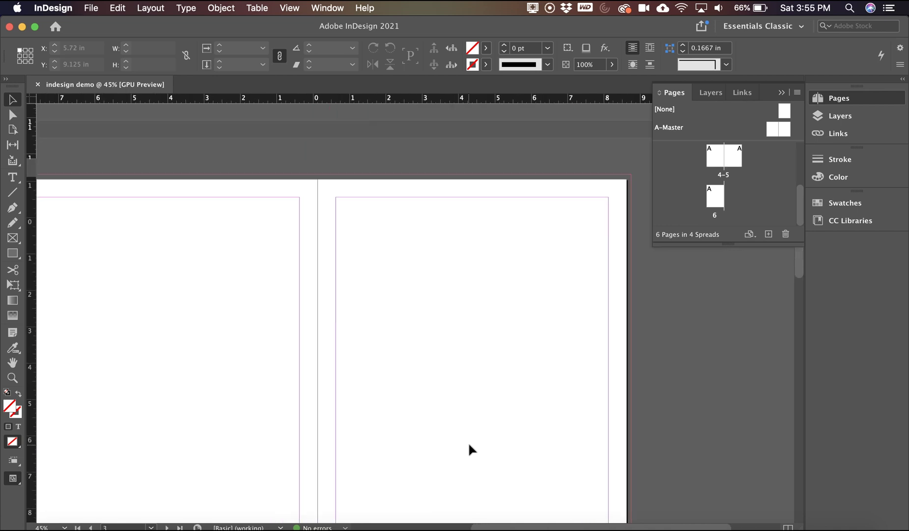
pyautogui.scroll(-10, 469, 445)
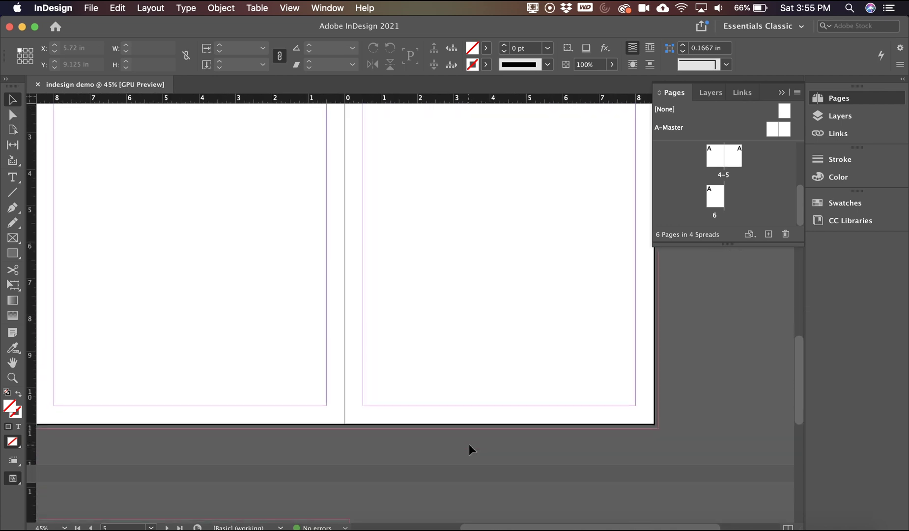
pyautogui.scroll(20, 468, 444)
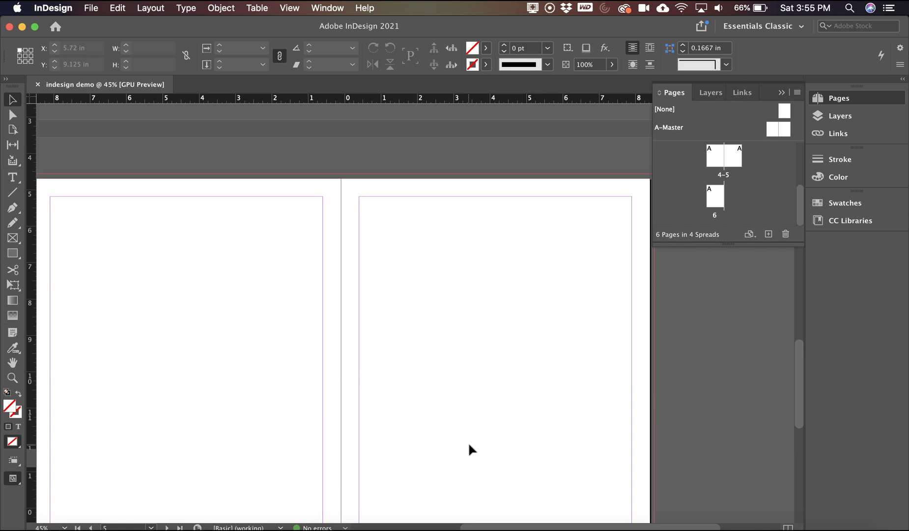
pyautogui.scroll(5, 468, 441)
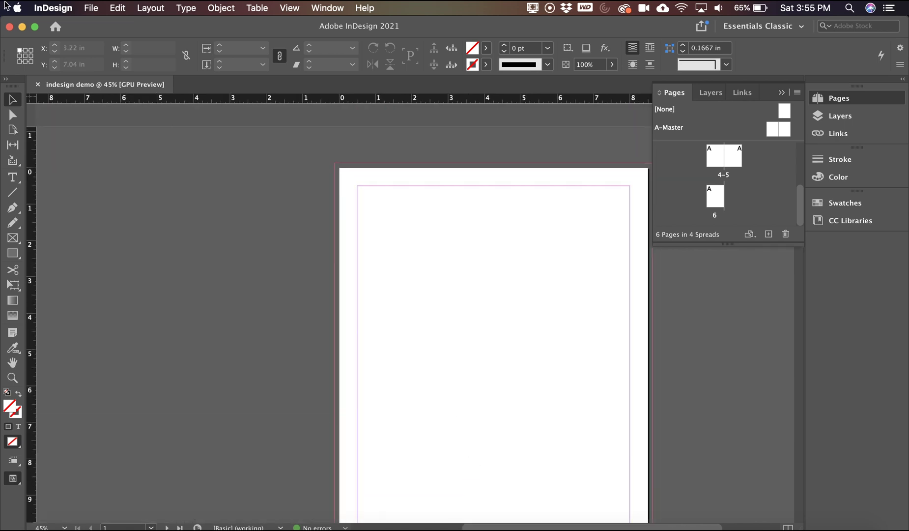
# Step: Save the file to the Desktop as "indesign demo" in InDesign 2021 document format
pyautogui.click(91, 9)
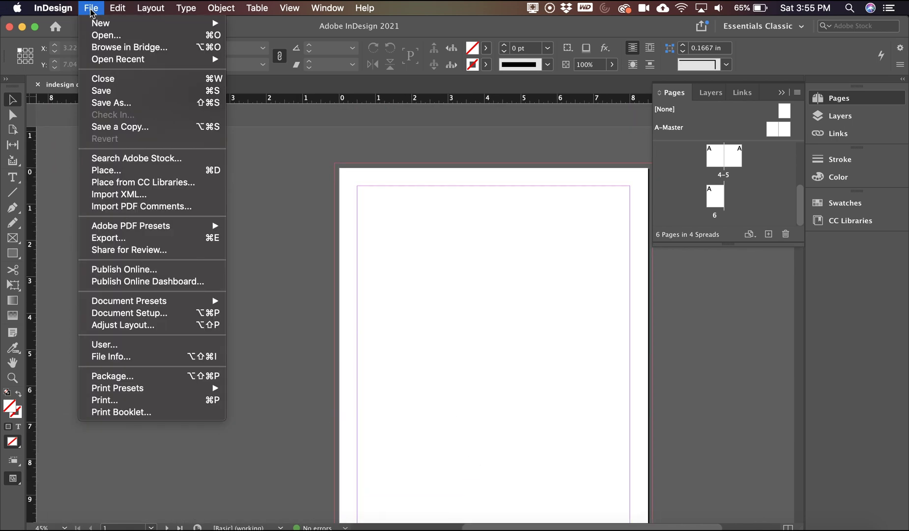
pyautogui.click(105, 92)
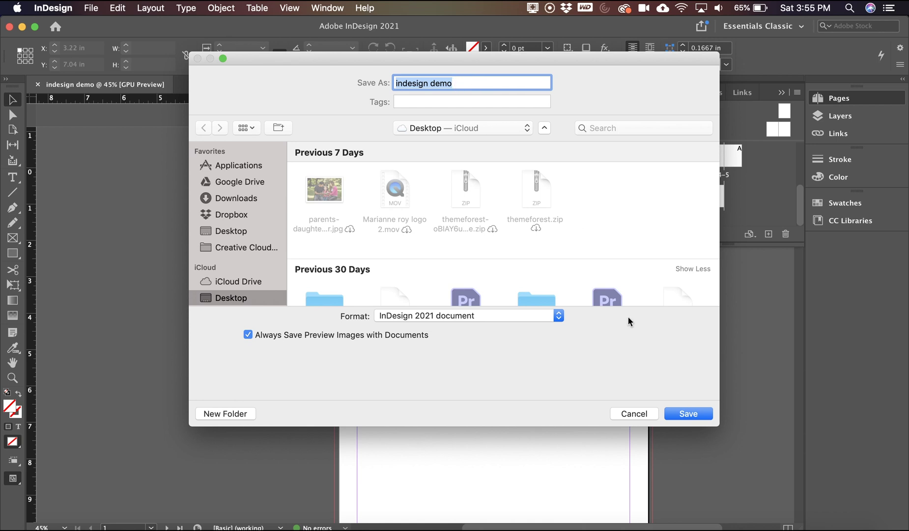
pyautogui.click(688, 415)
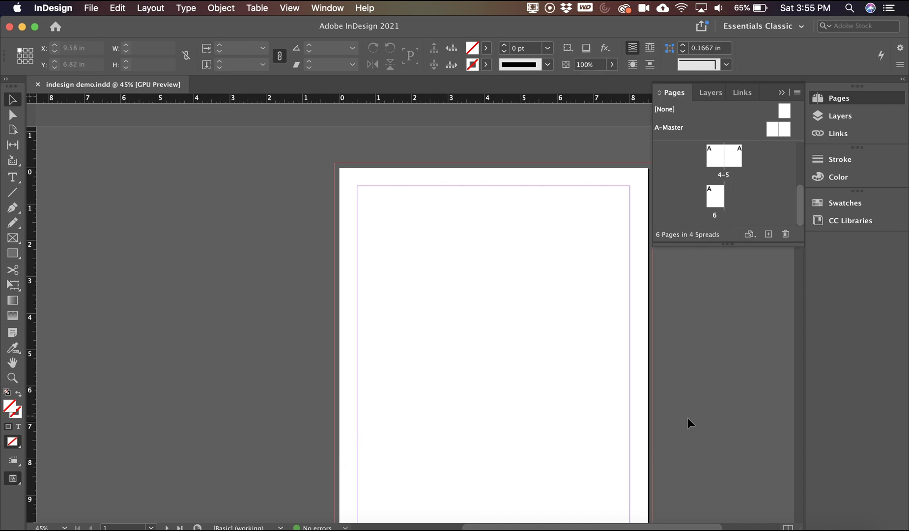
# Step: Draw a text frame about 7 in wide and 2.2 in high on page 1 and enter "jingle" in it
pyautogui.scroll(-2, 673, 453)
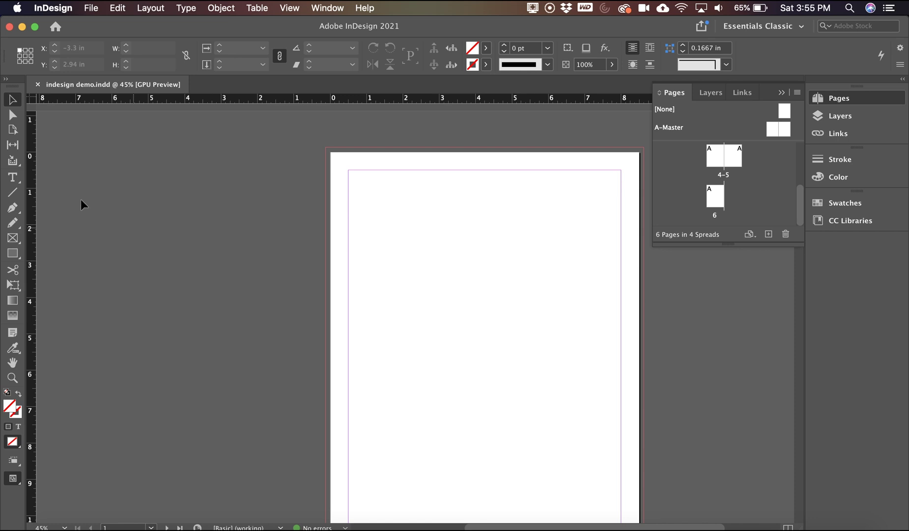
pyautogui.click(13, 179)
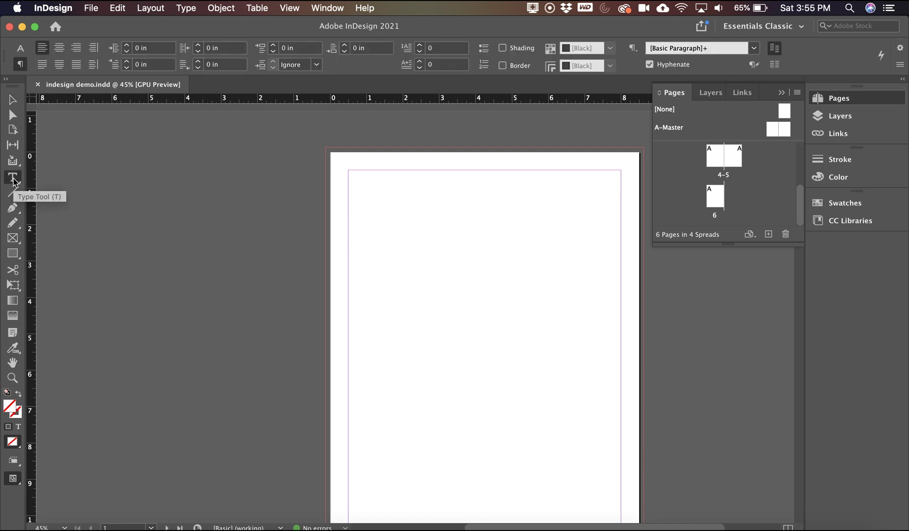
pyautogui.moveTo(367, 273); pyautogui.dragTo(621, 351)
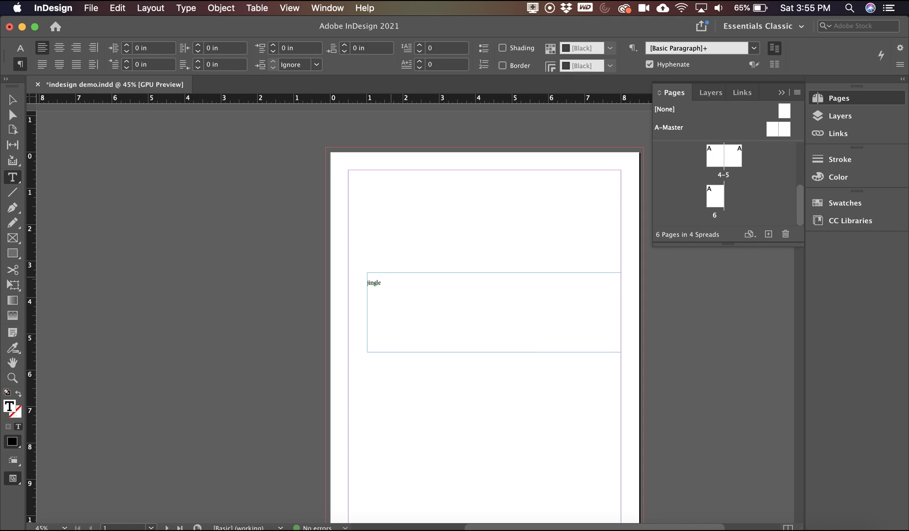
# Step: Set the font size of all text in the frame to 72 pt
pyautogui.press('super+a')
pyautogui.click(20, 48)
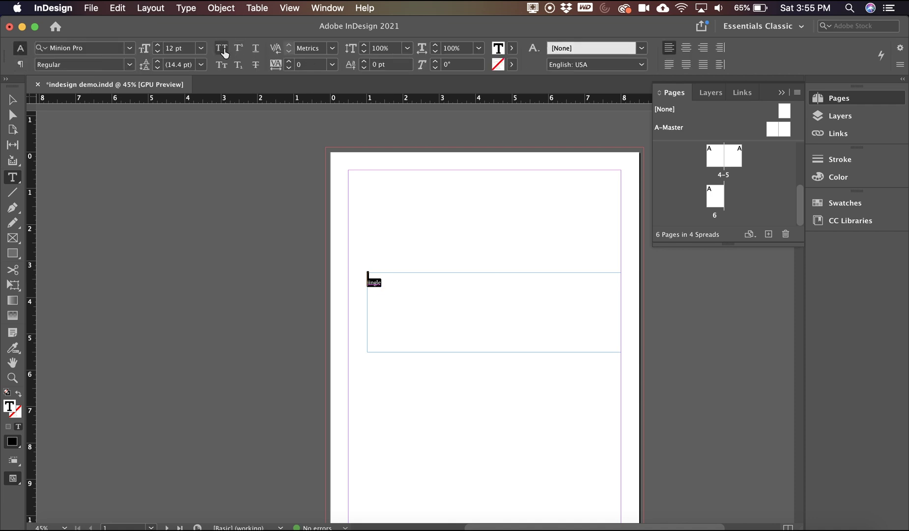
pyautogui.click(202, 46)
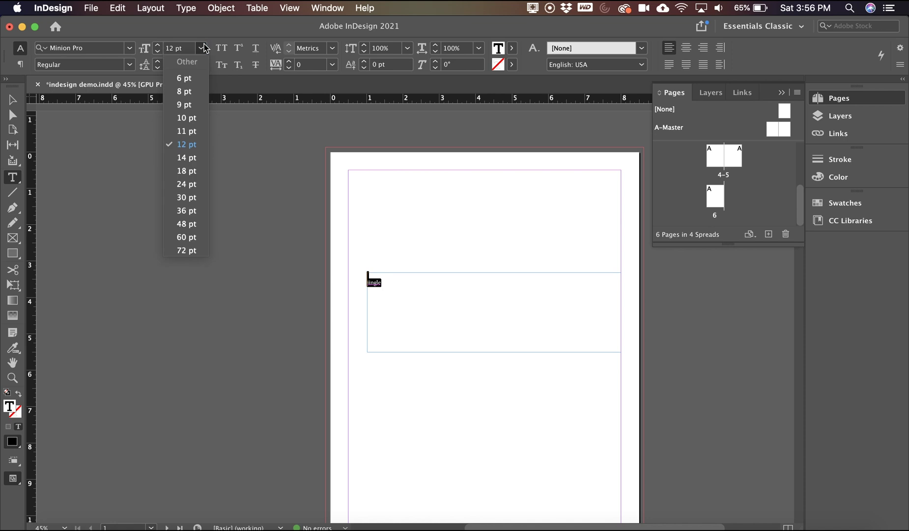
pyautogui.click(187, 251)
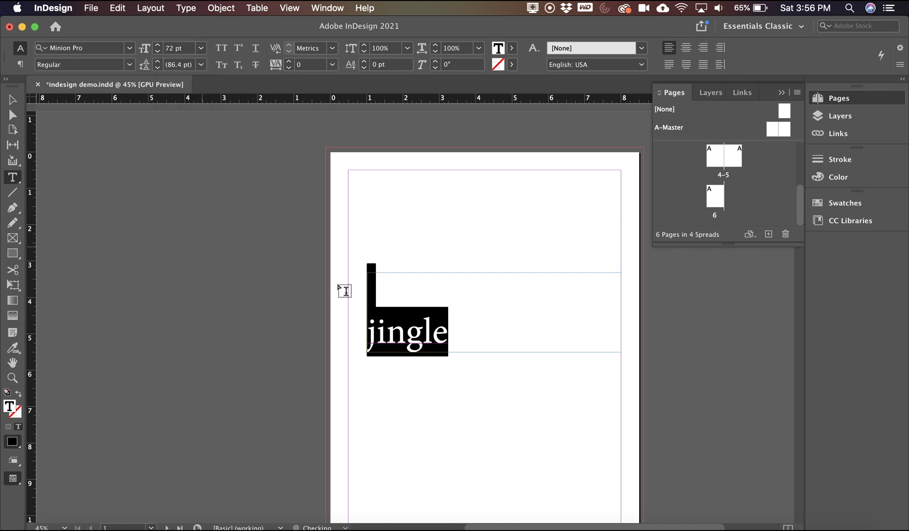
# Step: Replace the lowercase first letter of "jingle" with a capital J
pyautogui.click(377, 327)
pyautogui.press('BackSpace')
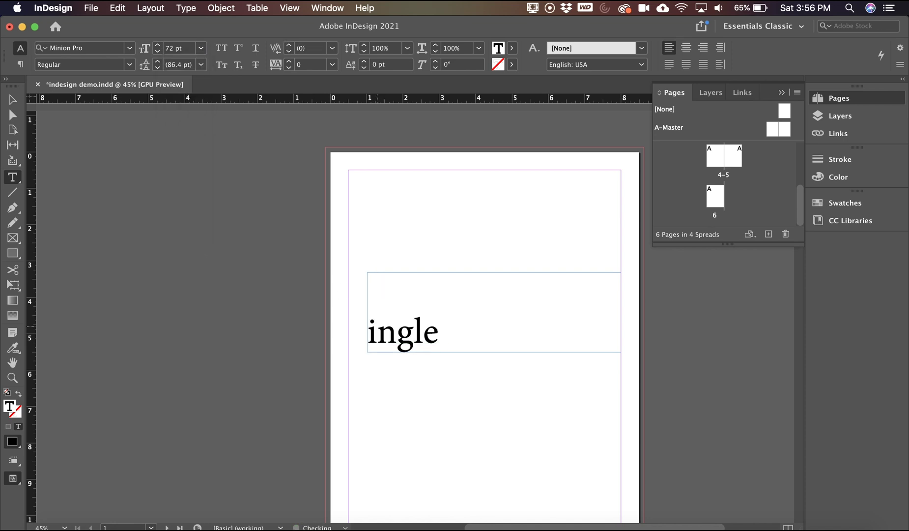
pyautogui.write('J')
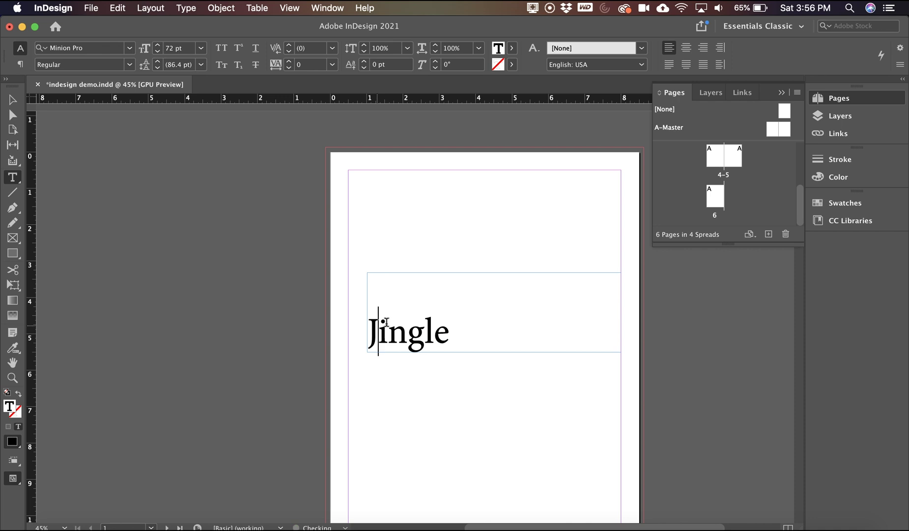
# Step: Change the font of all the frame's text to Impact
pyautogui.press('cmd+a')
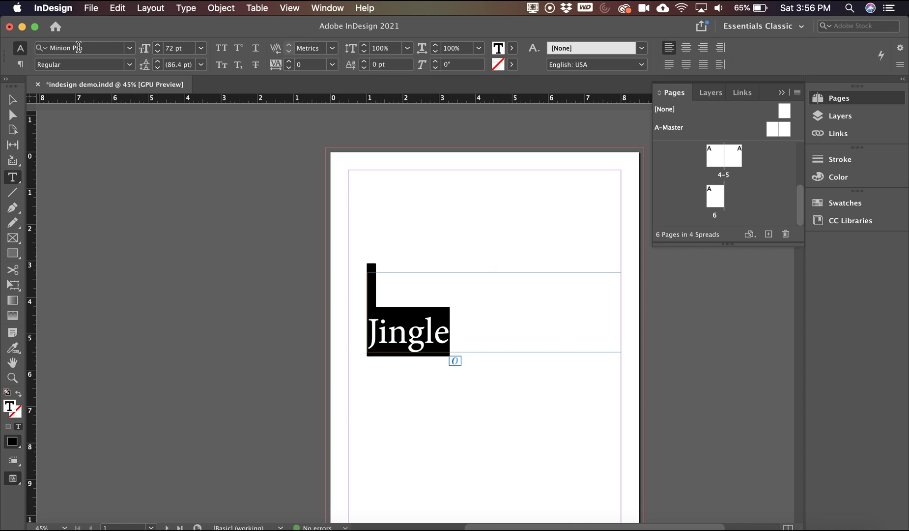
pyautogui.click(130, 48)
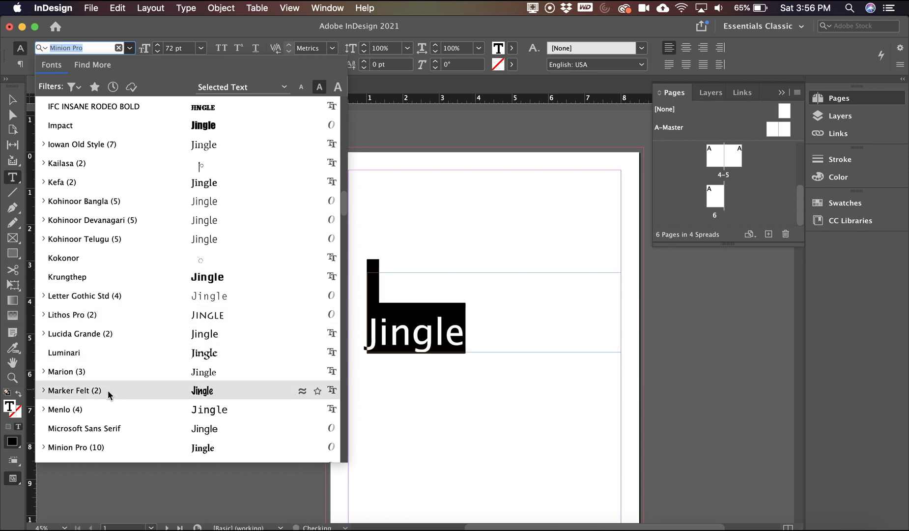
pyautogui.click(212, 126)
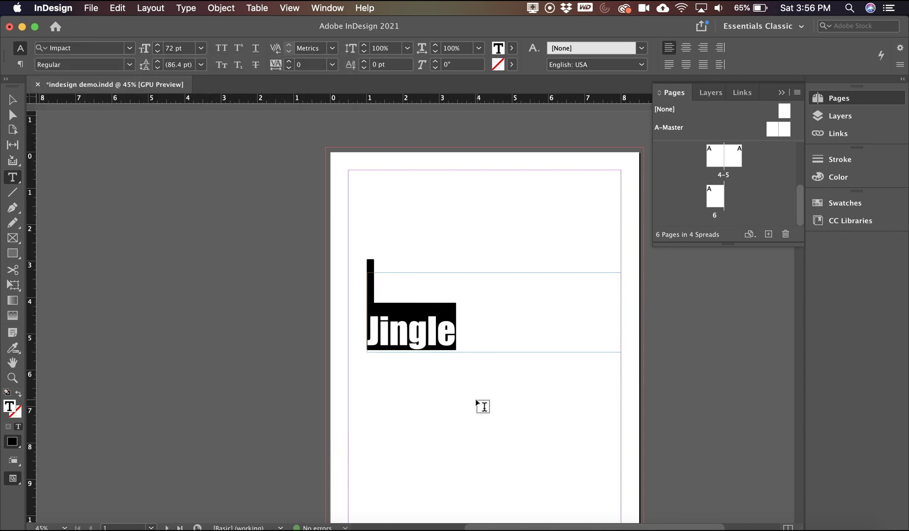
# Step: Convert the "Jingle" text frame to outlines
pyautogui.click(10, 101)
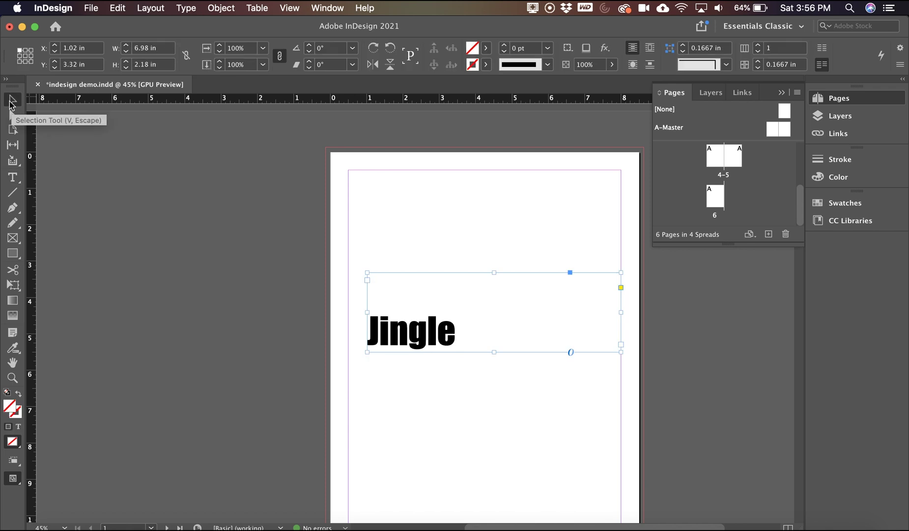
pyautogui.click(187, 8)
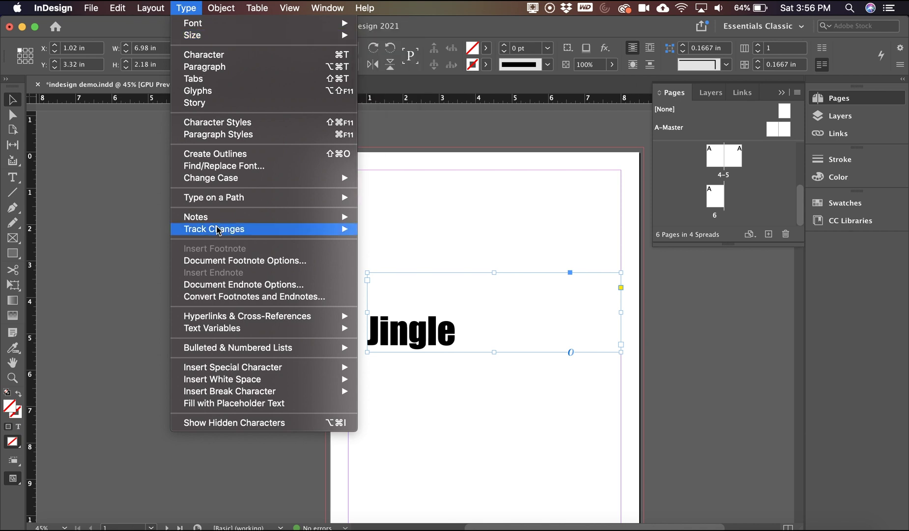
pyautogui.click(223, 155)
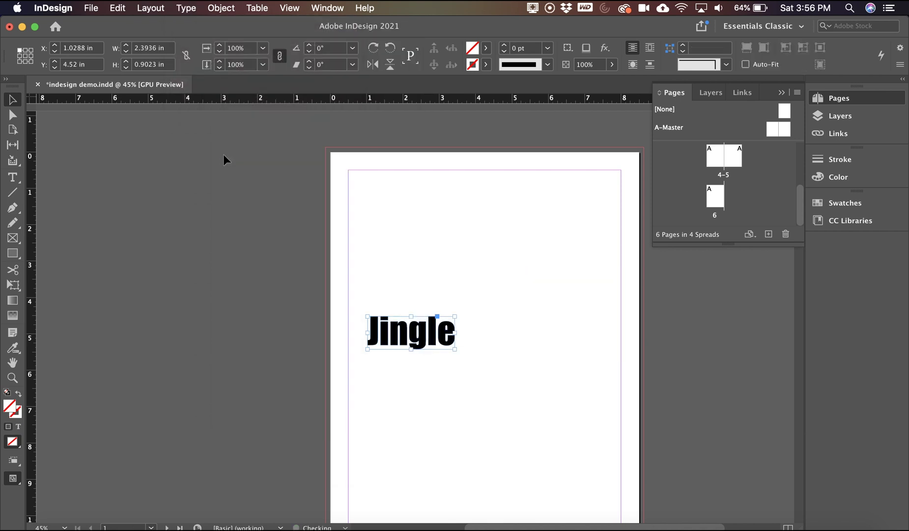
# Step: Enlarge the outlined "Jingle" lettering to about 6.15 × 2.34 in and place SpecialEvents_XmasFest_EH.jpg inside it
pyautogui.moveTo(455, 349); pyautogui.dragTo(591, 401)
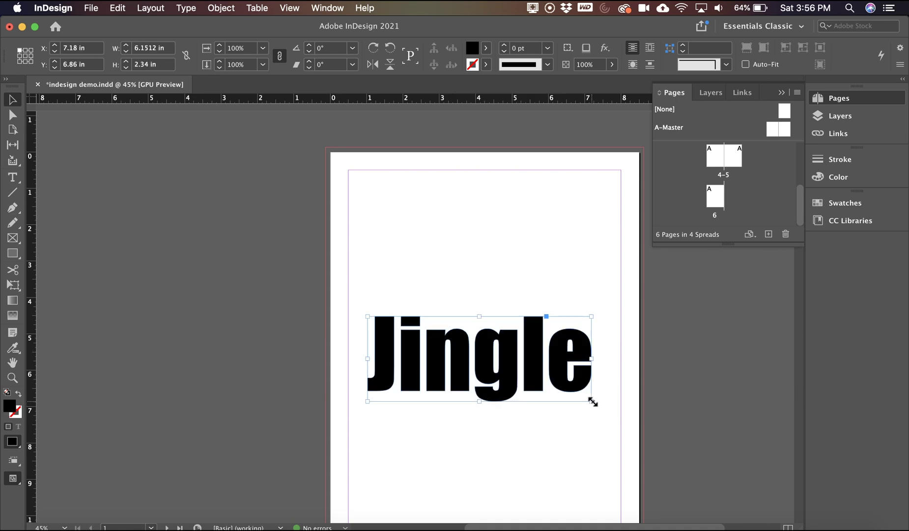
pyautogui.click(93, 10)
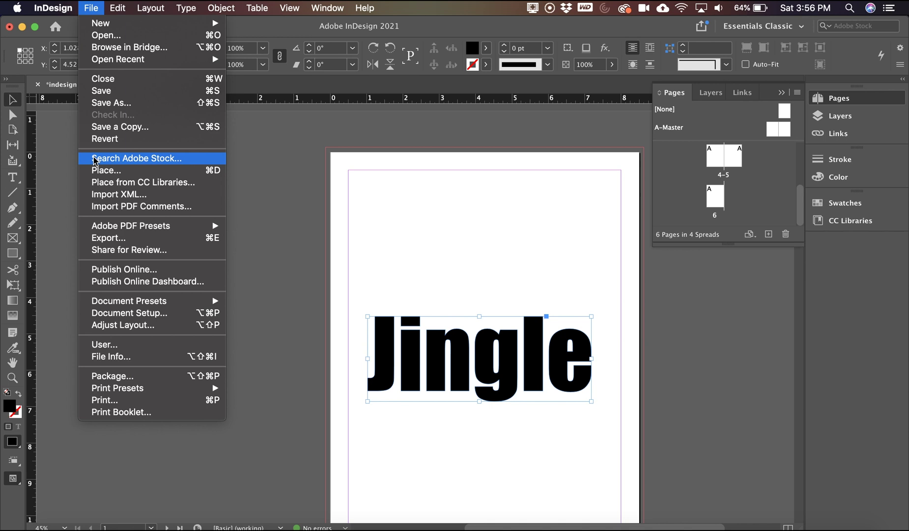
pyautogui.click(99, 171)
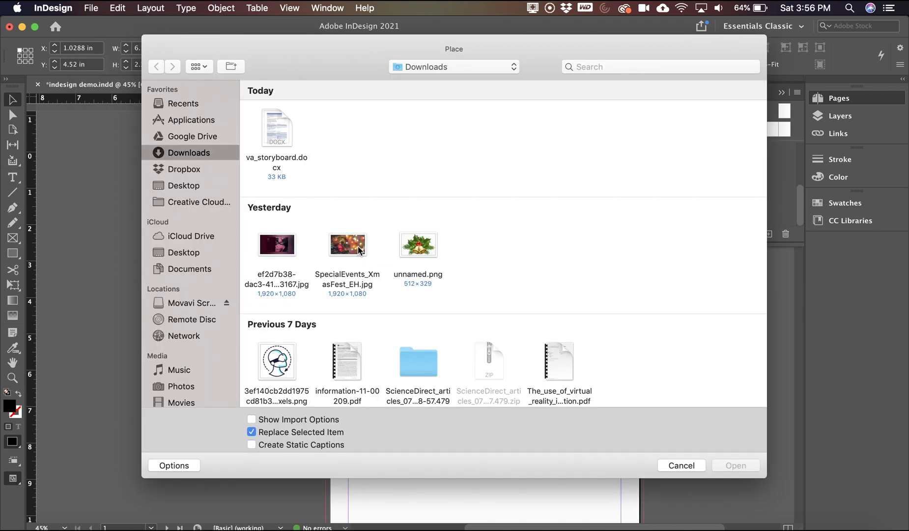
pyautogui.click(358, 248)
pyautogui.click(732, 462)
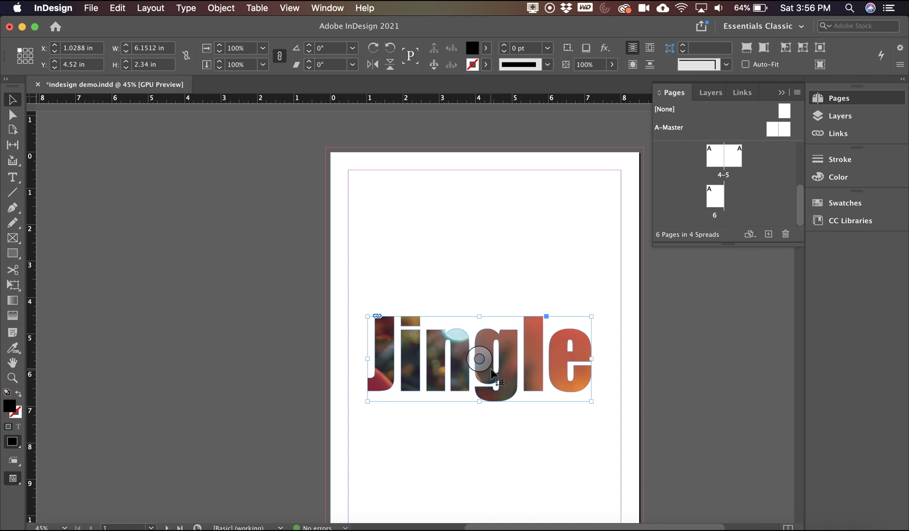
# Step: Shrink the photo inside the "Jingle" lettering to about 7.2 × 5.12 in and shift the lettering right to the page margin
pyautogui.doubleClick(492, 370)
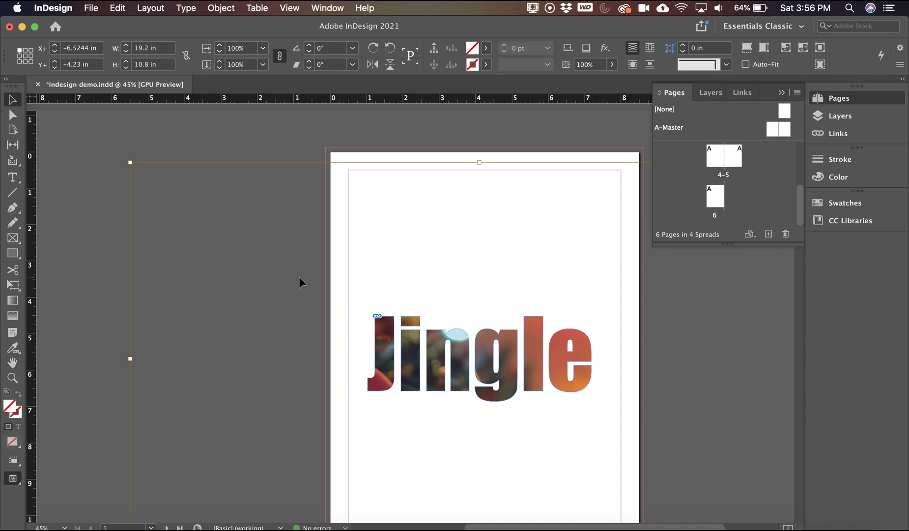
pyautogui.moveTo(132, 164); pyautogui.dragTo(373, 284)
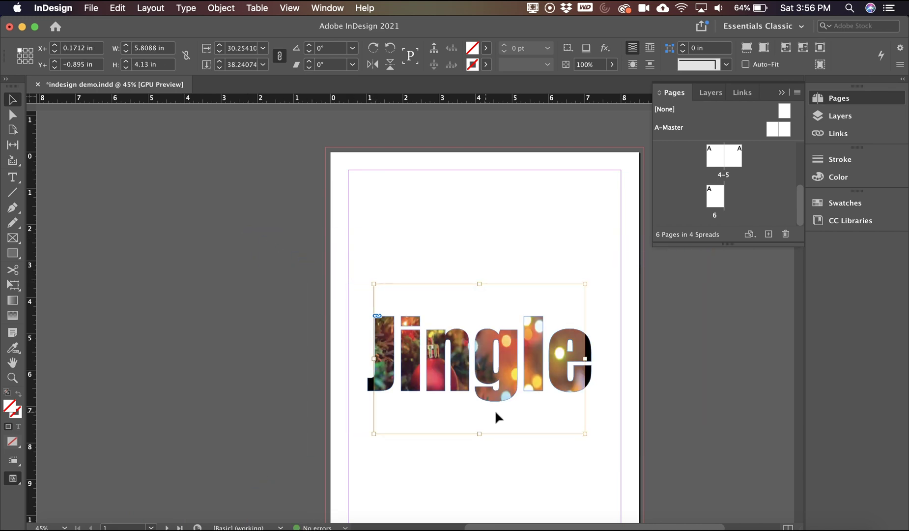
pyautogui.moveTo(374, 434); pyautogui.dragTo(349, 452)
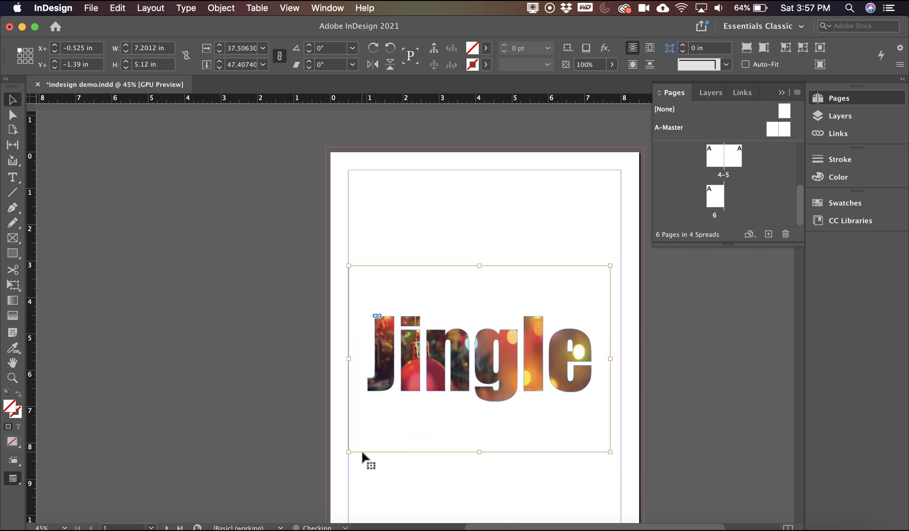
pyautogui.click(255, 259)
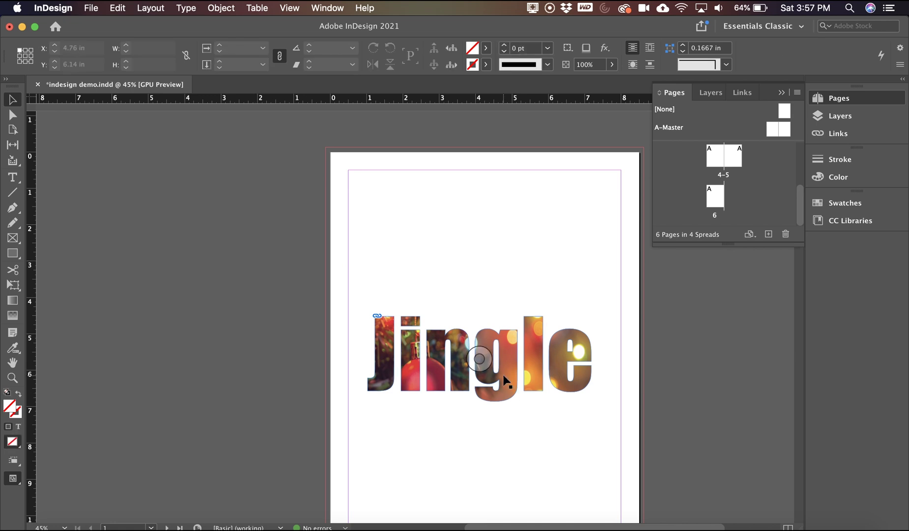
pyautogui.moveTo(503, 375); pyautogui.dragTo(534, 375)
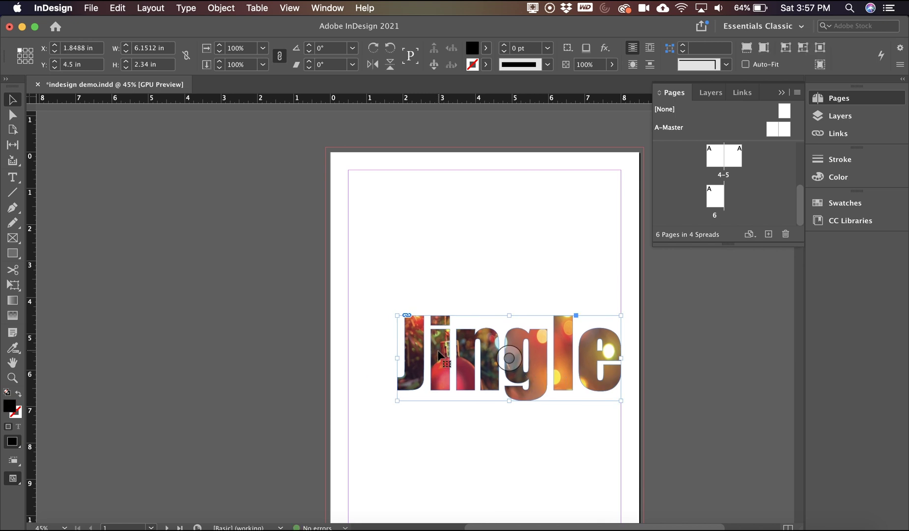
pyautogui.click(158, 211)
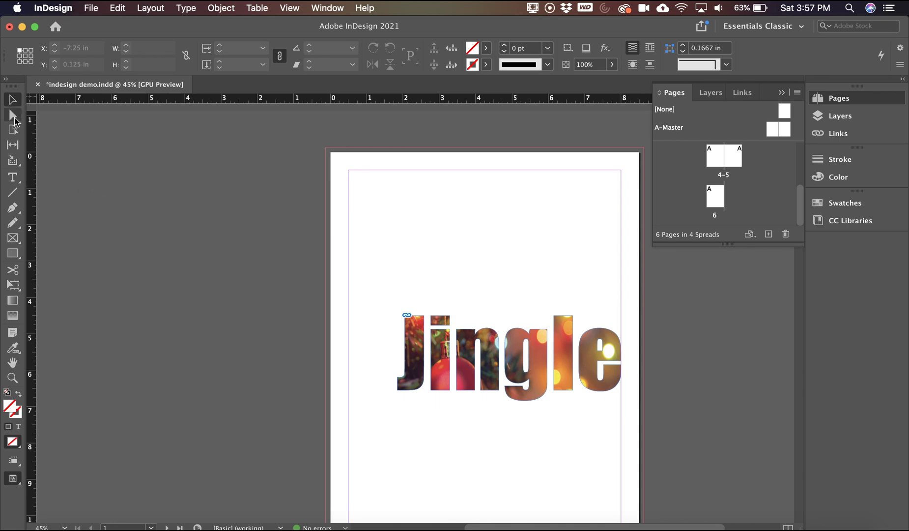
# Step: Draw a text frame about 4.46 × 8.22 in along the page's left margin, overlapping "Jingle", and fill it with placeholder text
pyautogui.click(13, 179)
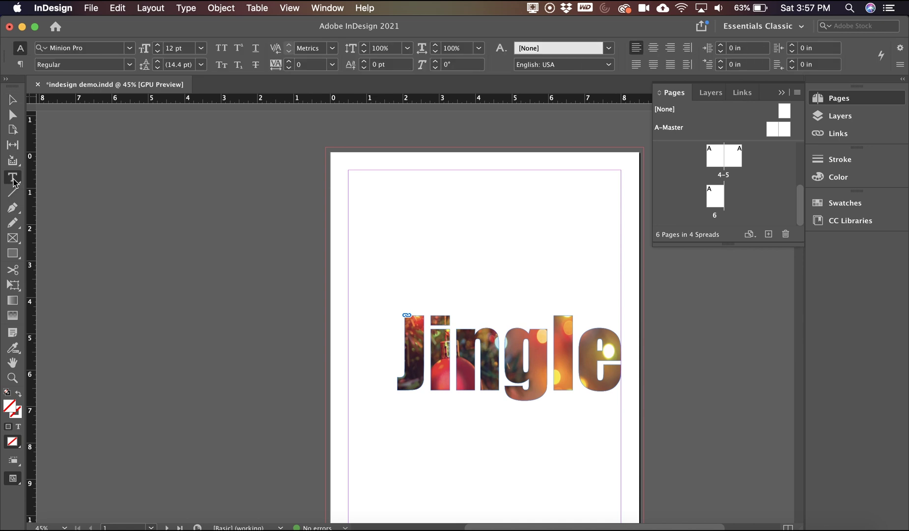
pyautogui.moveTo(353, 210); pyautogui.dragTo(514, 509)
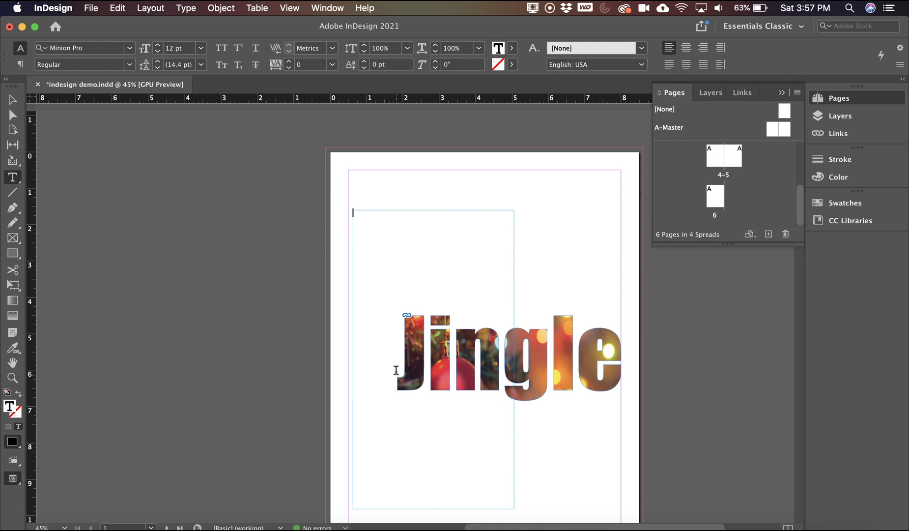
pyautogui.click(158, 9)
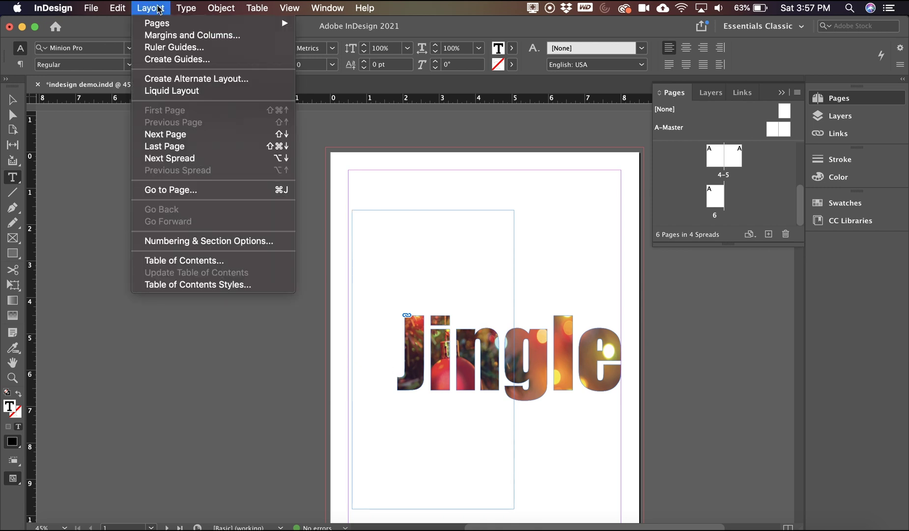
pyautogui.moveTo(185, 9)
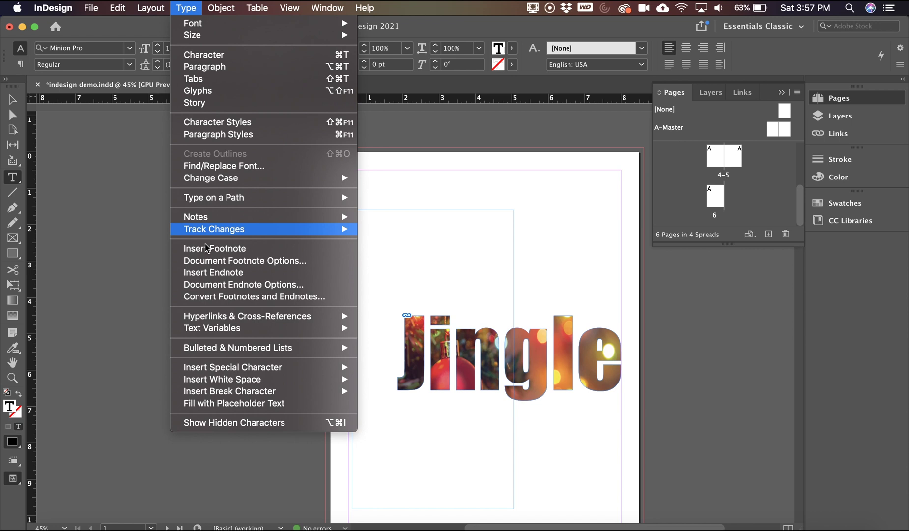
pyautogui.click(233, 404)
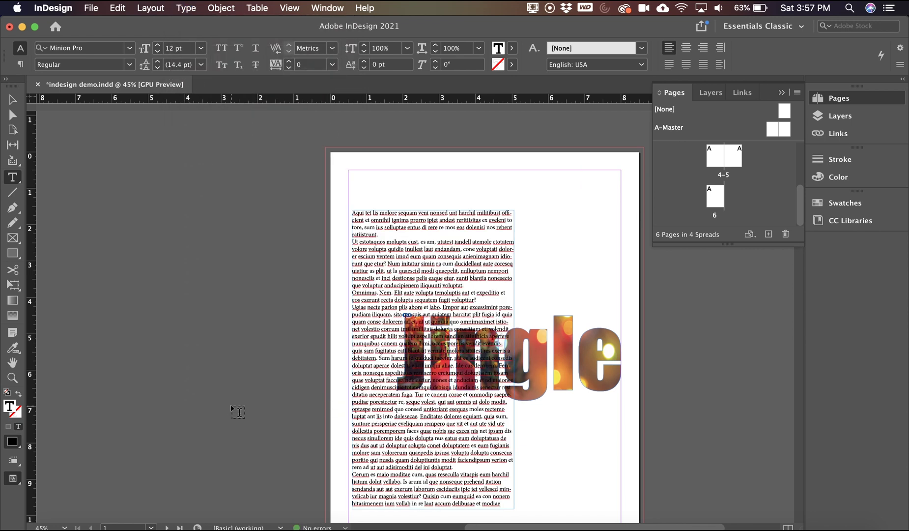
# Step: Set the font size of all the placeholder text to 18 pt
pyautogui.press('super+a')
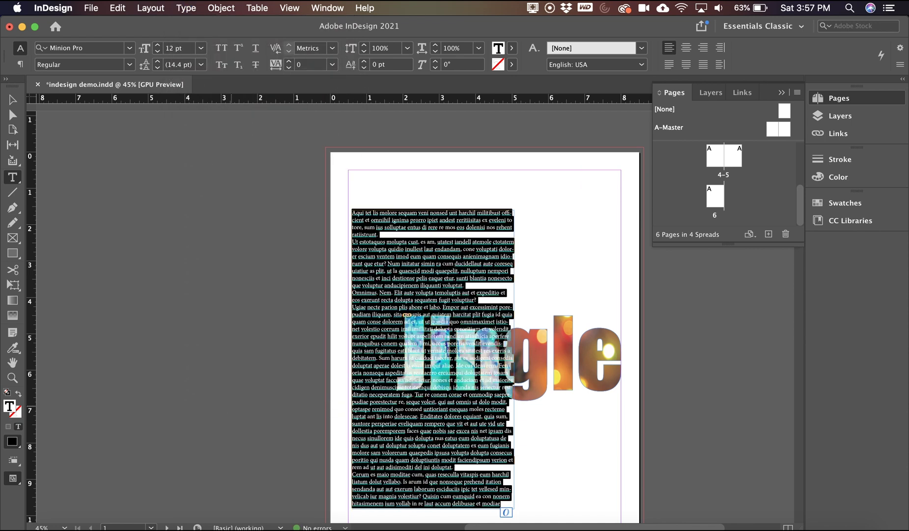
pyautogui.click(201, 47)
pyautogui.click(195, 173)
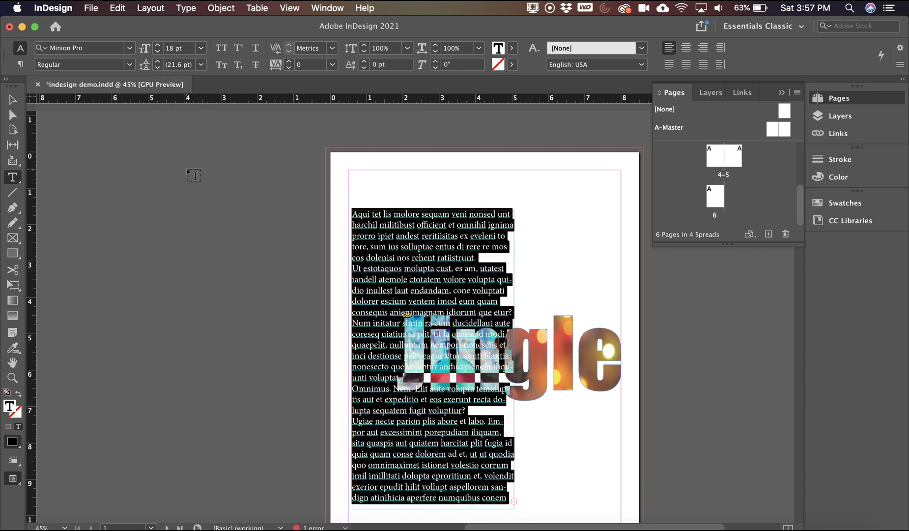
pyautogui.click(8, 101)
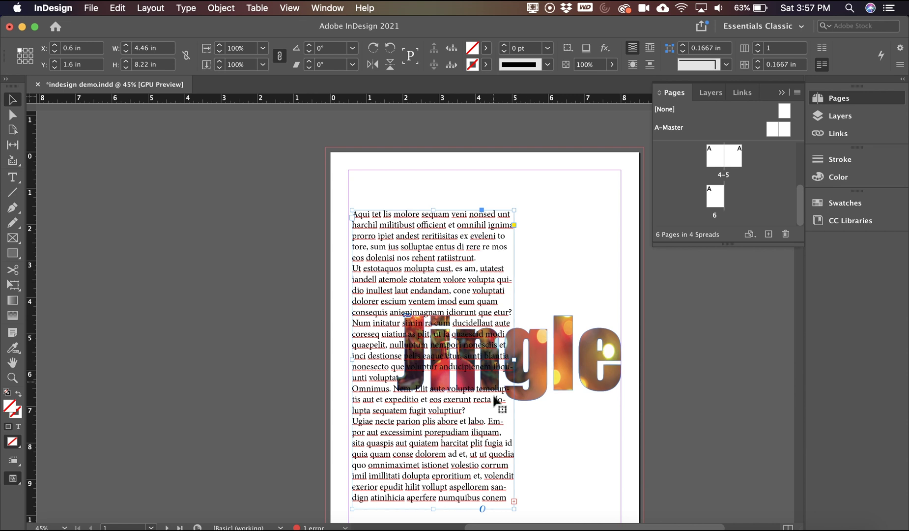
# Step: Turn off hyphenation for all the placeholder text
pyautogui.doubleClick(497, 443)
pyautogui.press('super+a')
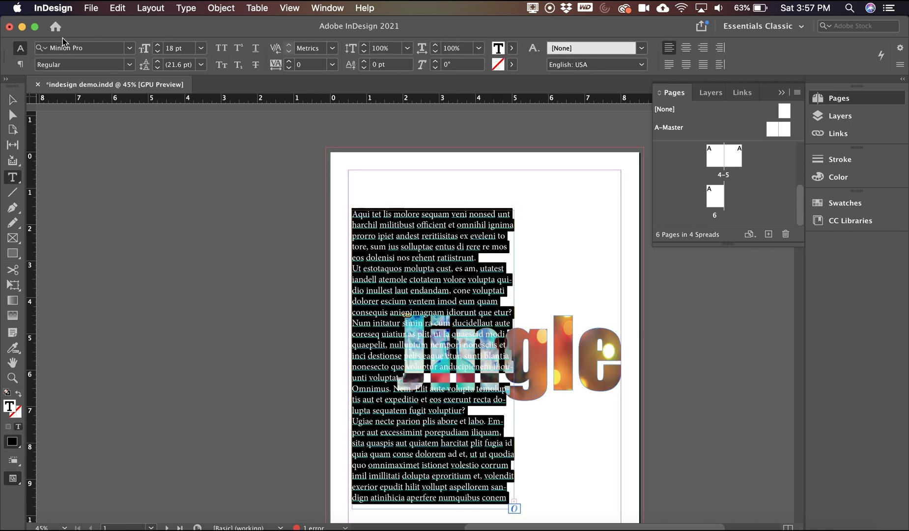
pyautogui.click(19, 66)
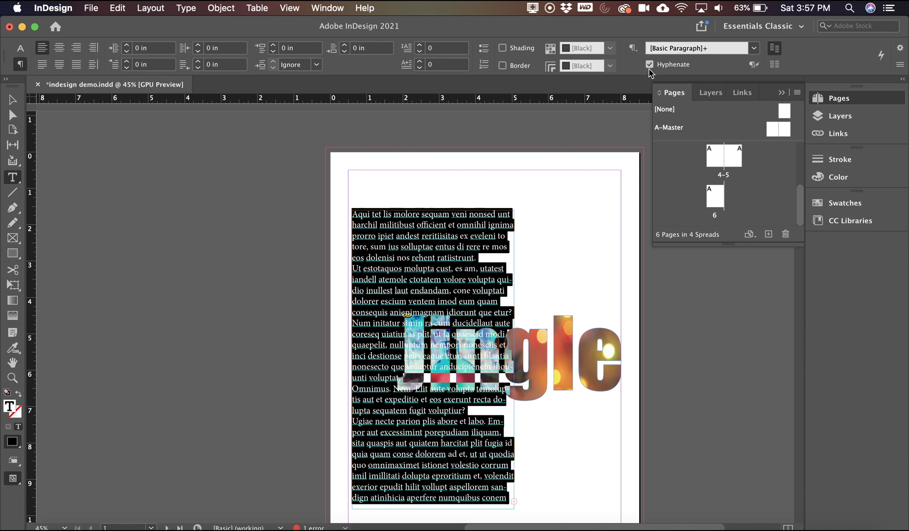
pyautogui.click(650, 64)
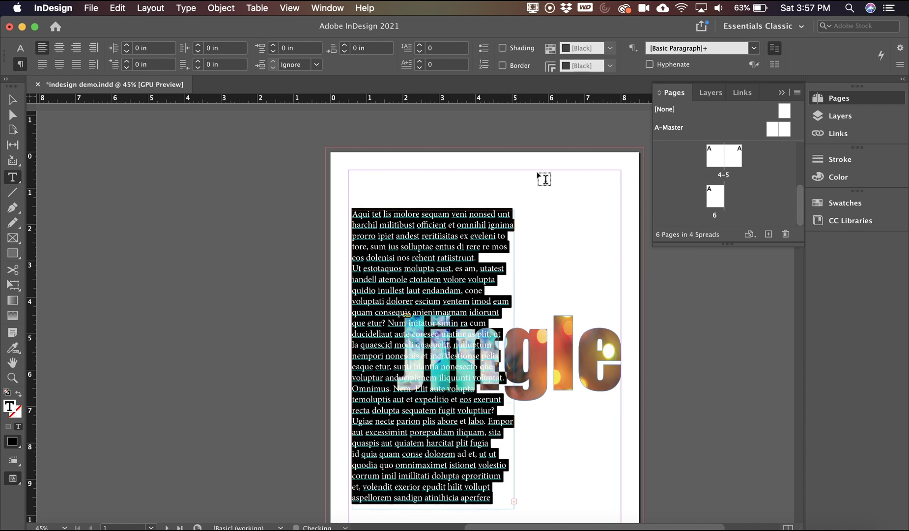
pyautogui.click(575, 483)
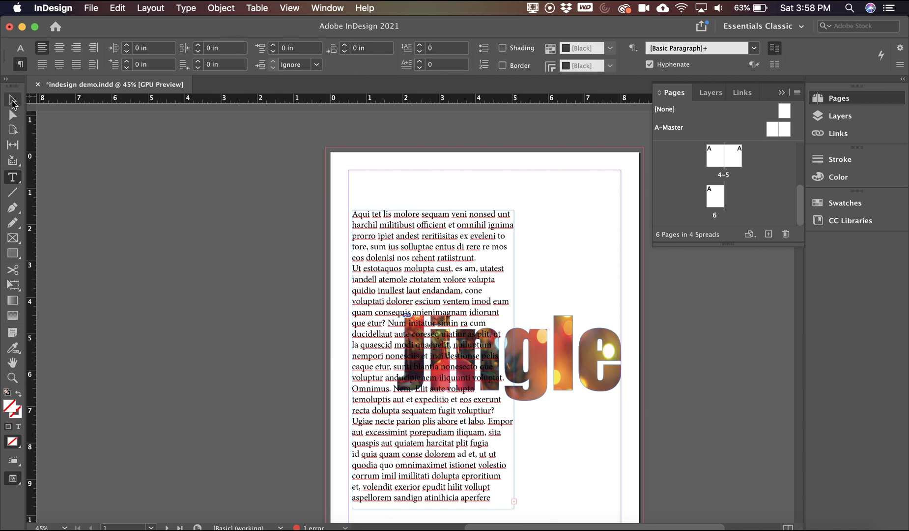
# Step: Open the Text Wrap settings and try both the bounding-box and object-shape wraps on the photo-filled "Jingle" lettering
pyautogui.click(13, 102)
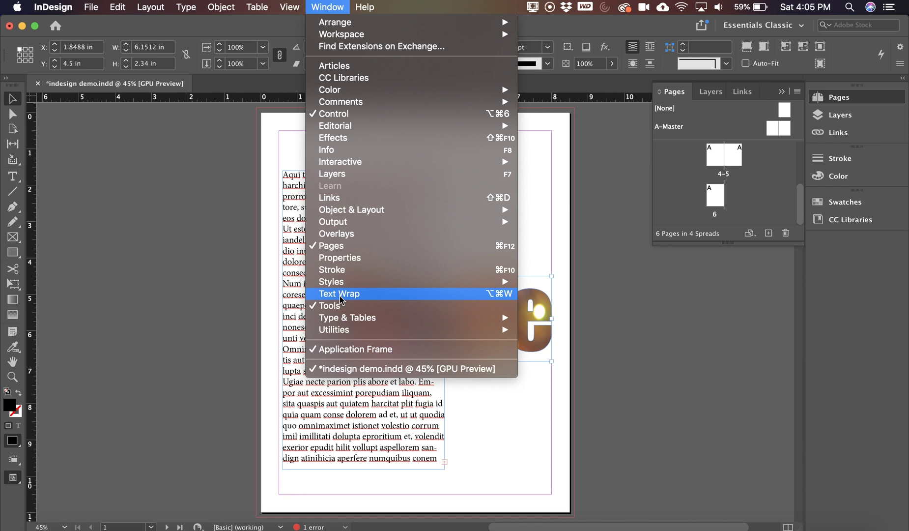
pyautogui.click(340, 295)
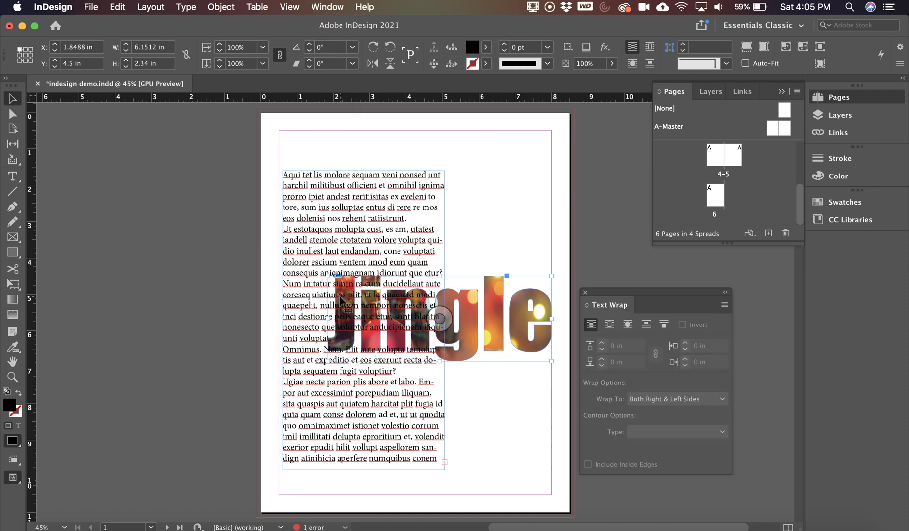
pyautogui.click(609, 327)
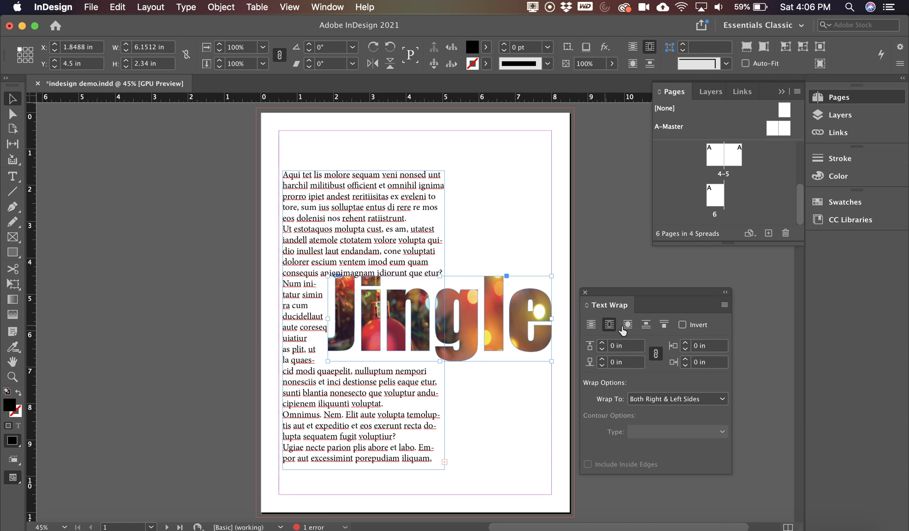
pyautogui.click(626, 327)
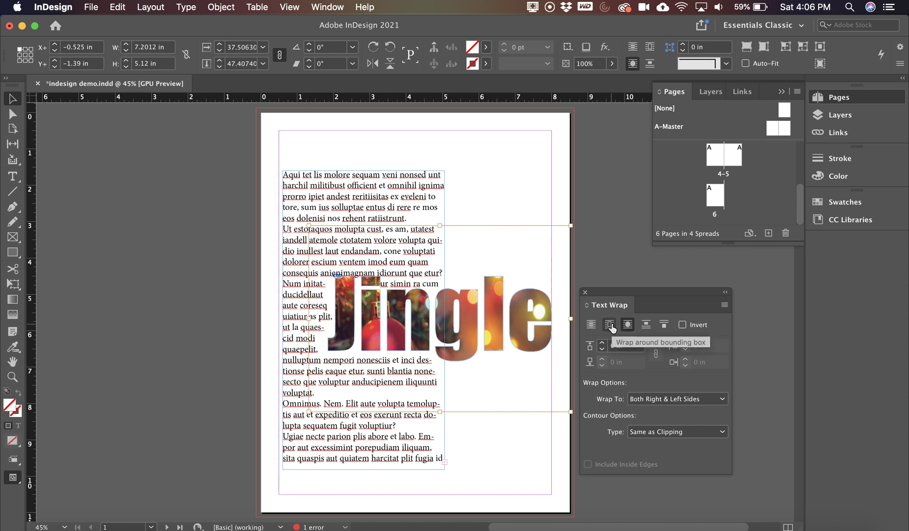
pyautogui.click(610, 325)
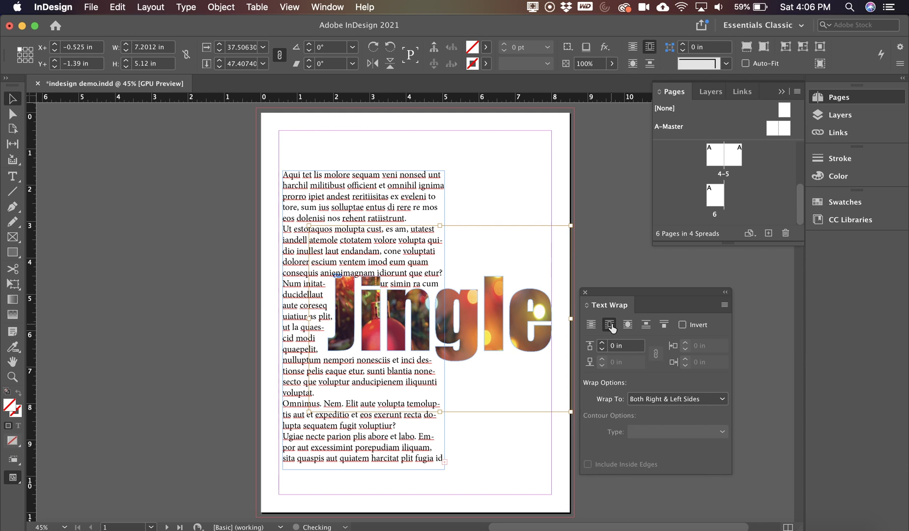
# Step: Wrap the body text around the bounding box of the "Jingle" lettering with a 0.0625 in offset on all sides
pyautogui.click(517, 475)
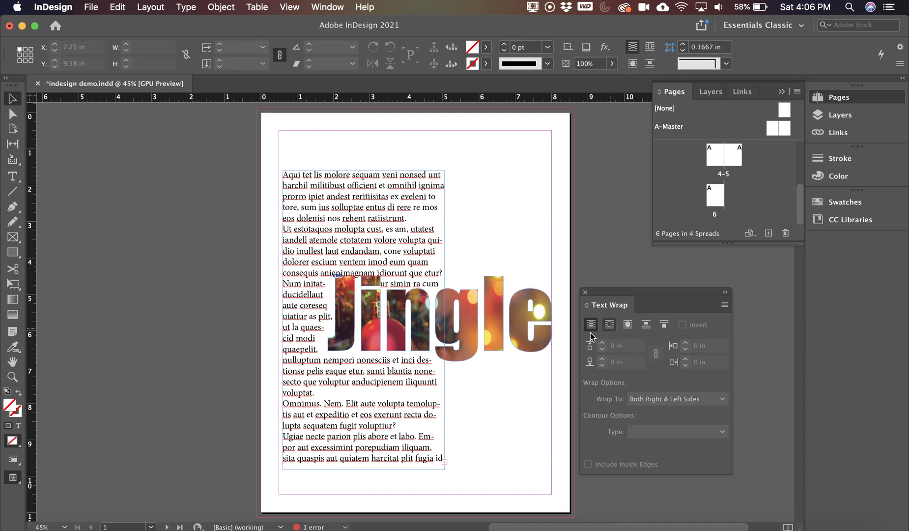
pyautogui.click(541, 347)
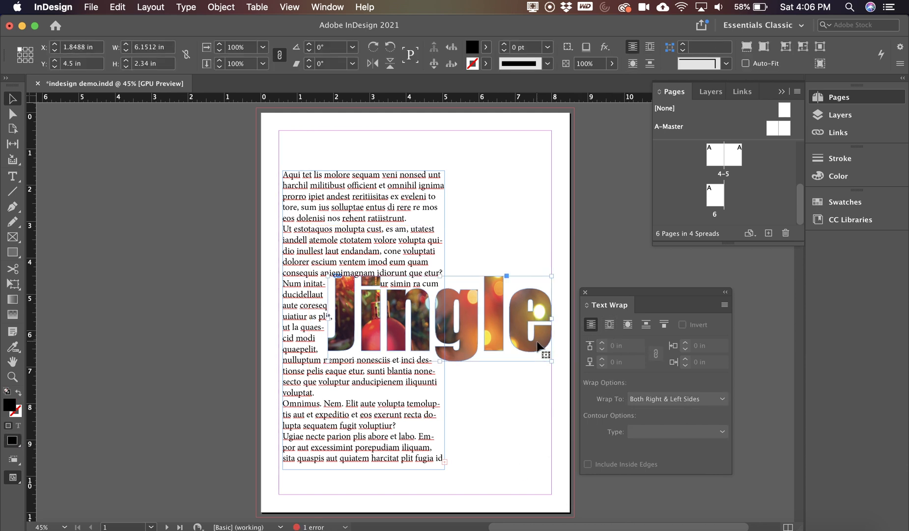
pyautogui.click(610, 324)
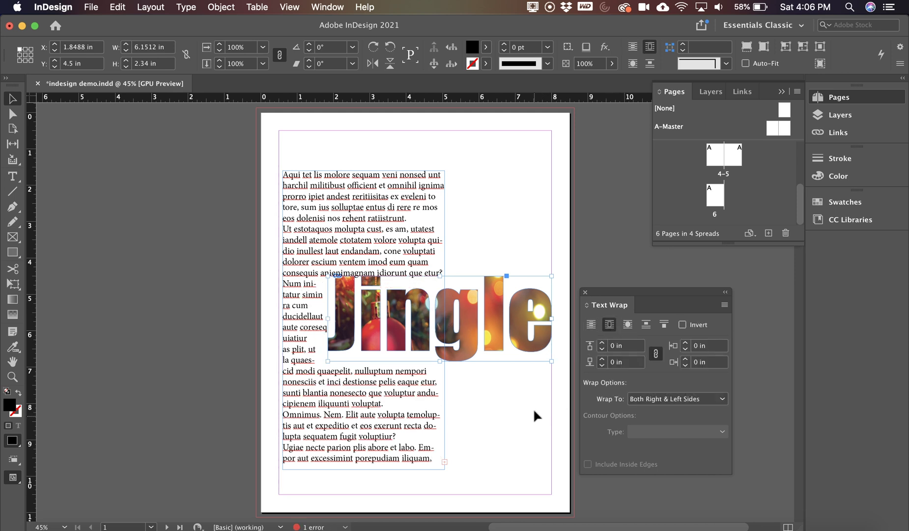
pyautogui.click(603, 343)
pyautogui.click(602, 343)
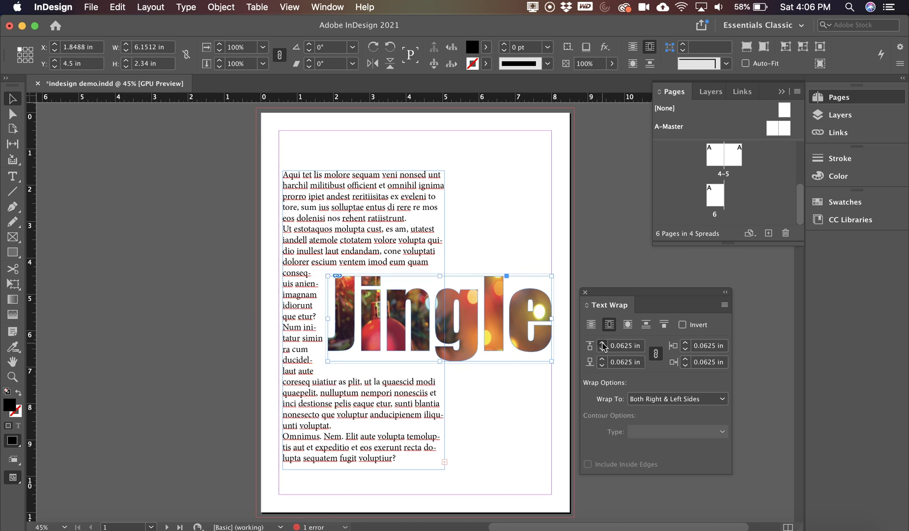
pyautogui.click(499, 431)
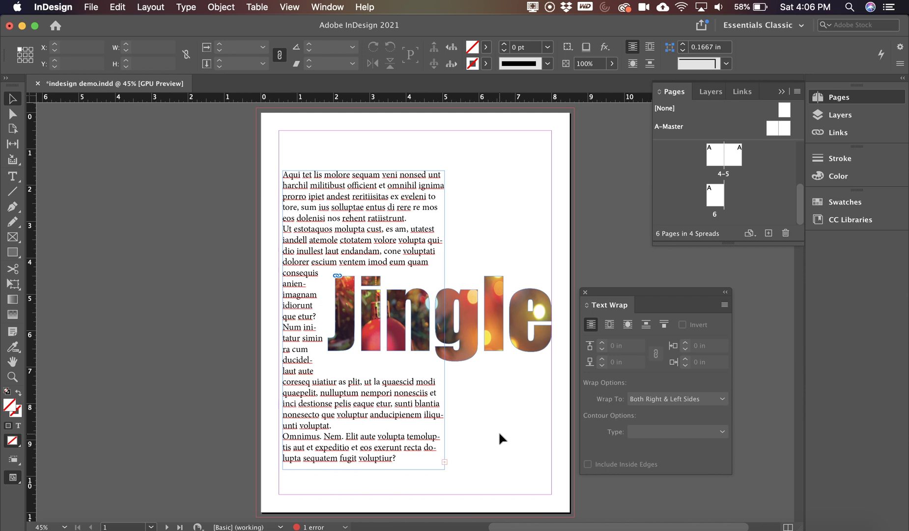